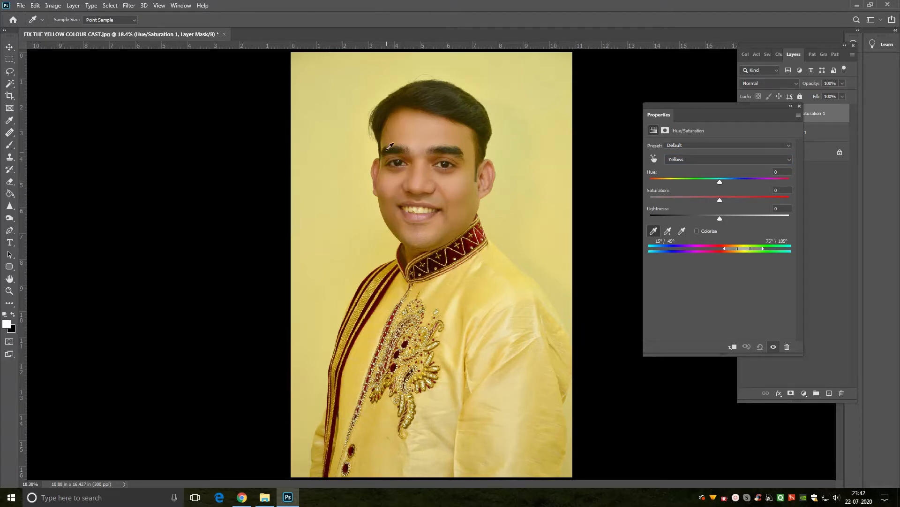
Sample the jaw for the Yellows range, set Hue -6, Saturation -2 and Lightness +10, and shift the affected colour range
left_click(461, 216)
left_click_drag(720, 182, 718, 182)
left_click(724, 219)
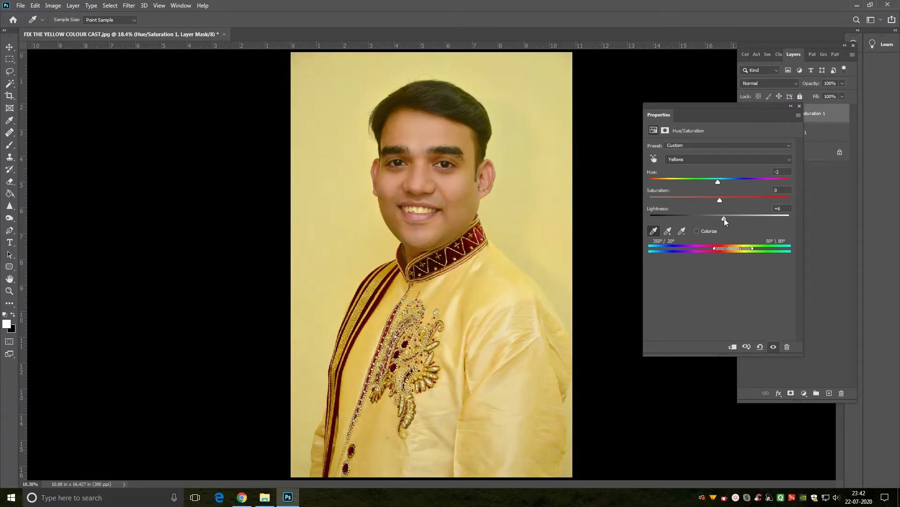
left_click_drag(718, 182, 716, 182)
left_click(728, 221)
mouse_move(737, 248)
left_mouse_down()
mouse_move(748, 248)
mouse_move(728, 249)
mouse_move(747, 249)
mouse_move(740, 249)
left_mouse_up()
Sample the cheek for the Reds range and set its Saturation to +3 and Lightness to +4
left_click(705, 159)
left_click(685, 171)
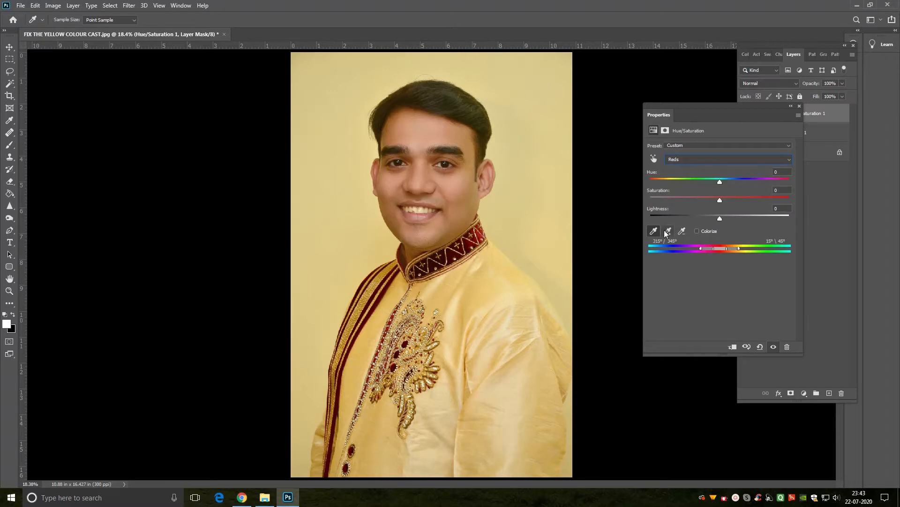
left_click(455, 185)
mouse_move(716, 218)
left_mouse_down()
mouse_move(723, 222)
mouse_move(727, 201)
mouse_move(724, 222)
left_mouse_up()
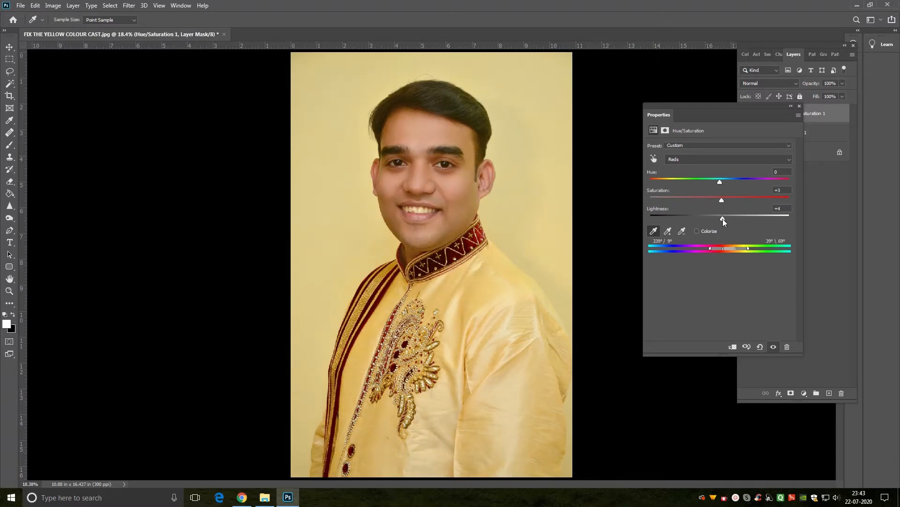
Resample the Yellows range from the face, set its Hue to -8, and compare the image with the adjustment hidden
left_click(689, 159)
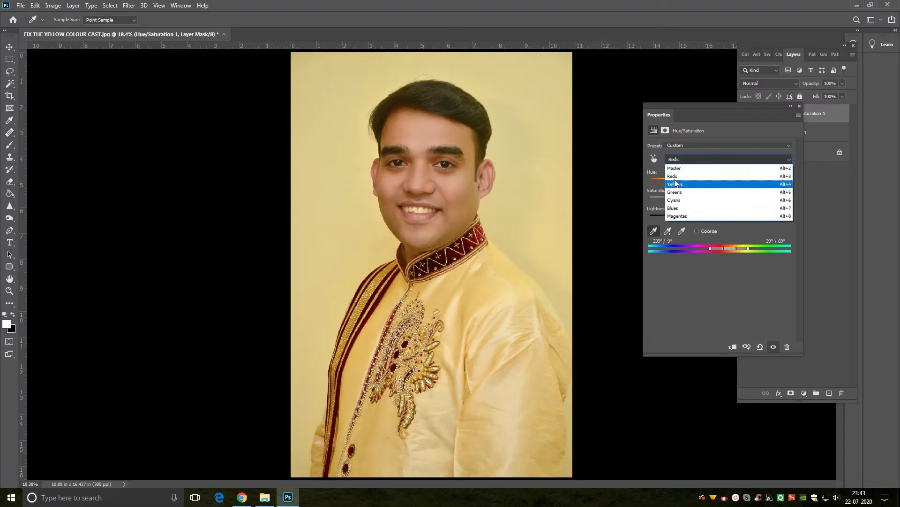
left_click(678, 178)
key("v")
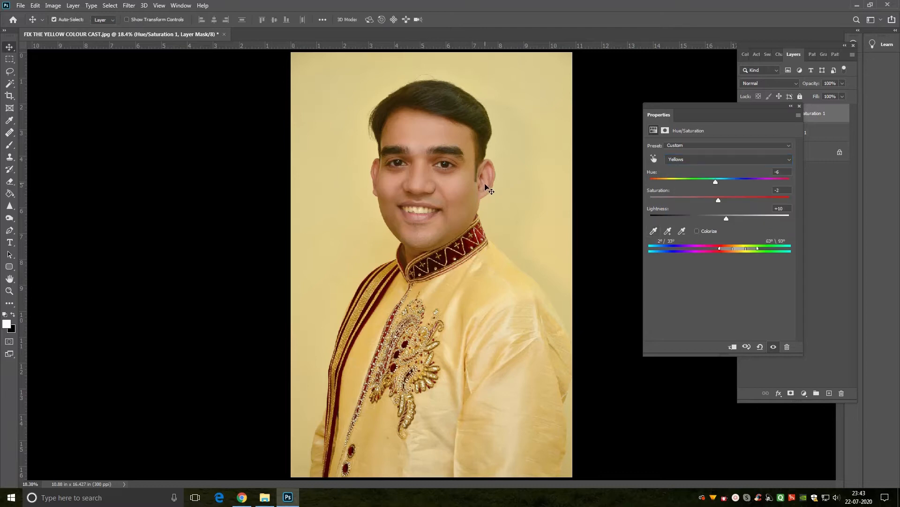
left_click(654, 230)
left_click(450, 186)
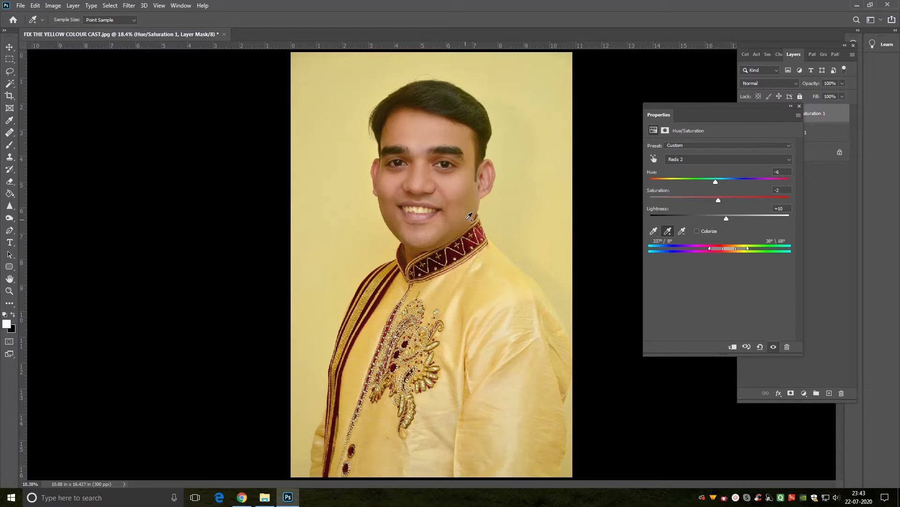
left_click_drag(712, 182, 714, 183)
left_click(774, 347)
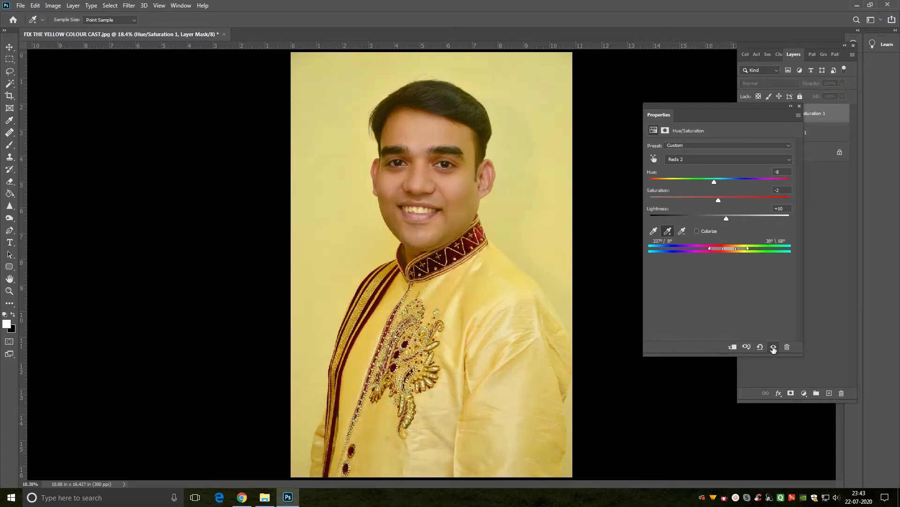
Add the cheek colour to the Magentas range, set its Lightness to +2, and close the Hue/Saturation settings
left_click(698, 159)
left_click(689, 216)
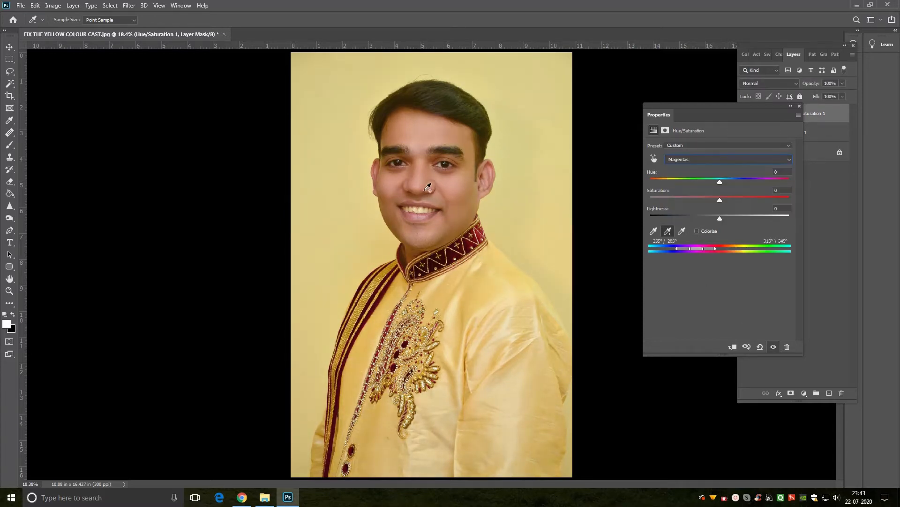
left_click(453, 186)
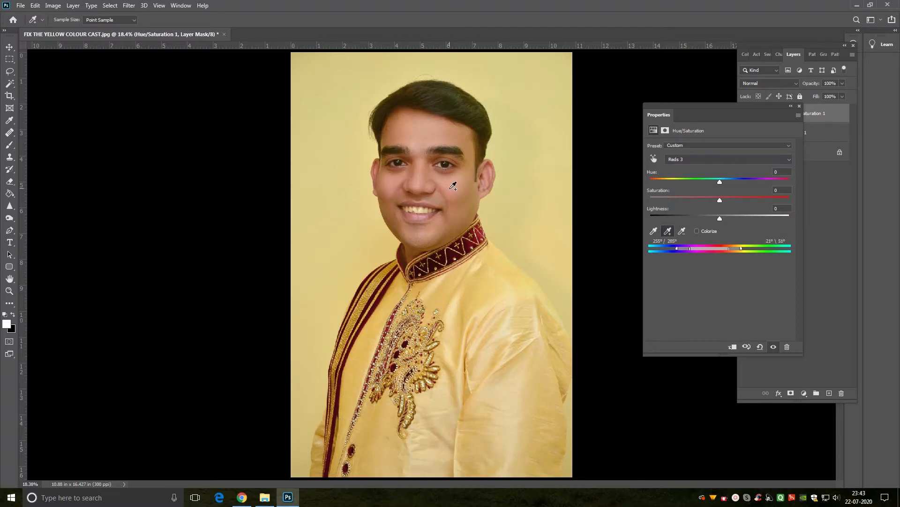
left_click(723, 218)
left_click_drag(724, 218, 722, 218)
left_click(801, 105)
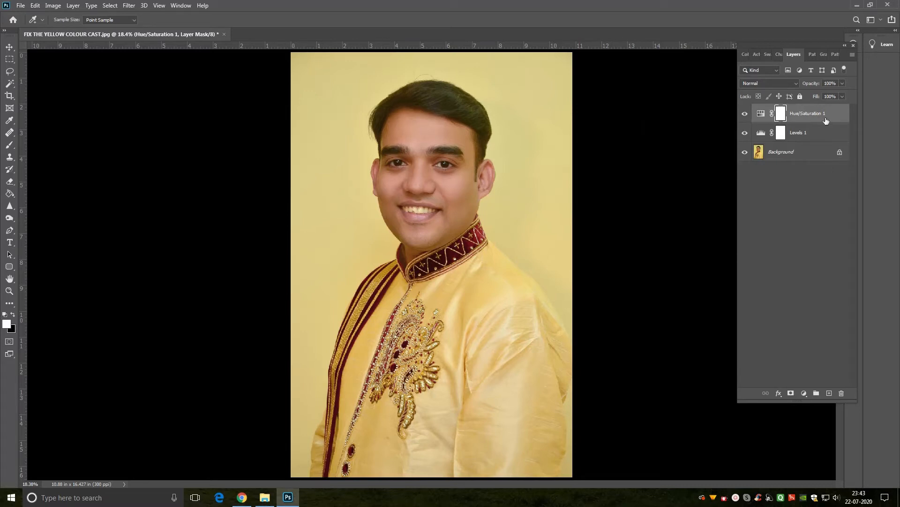
Add a Selective Color adjustment layer and slightly lower the yellow, black and magenta amounts of the Yellows
left_click(804, 393)
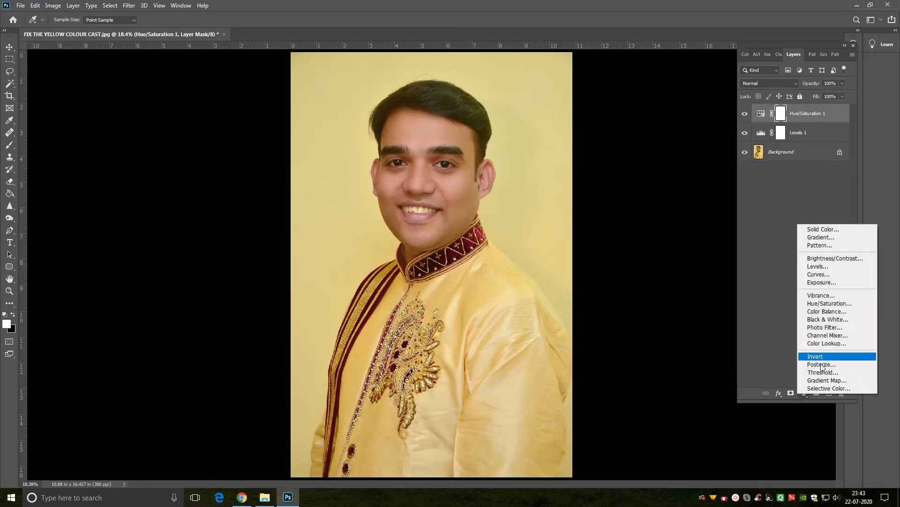
left_click(822, 388)
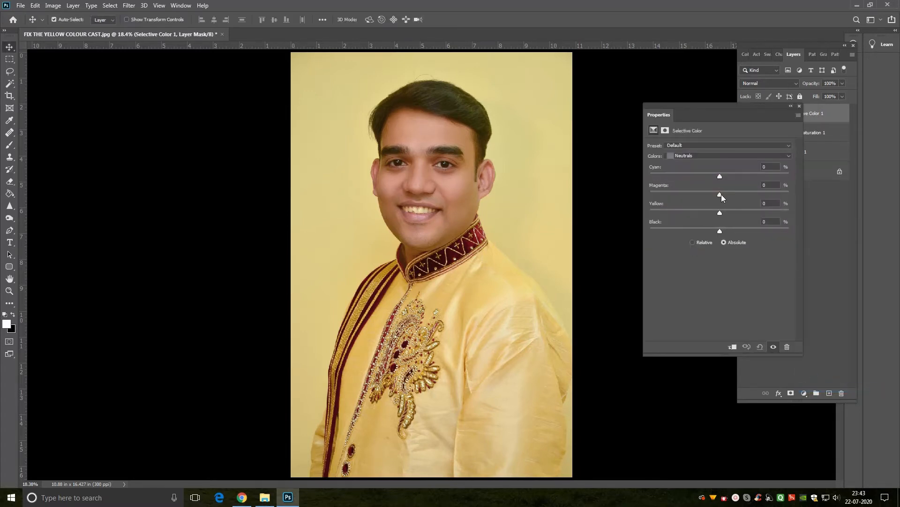
left_click(697, 157)
left_click(689, 168)
left_click_drag(720, 213, 709, 213)
left_click_drag(722, 229, 717, 230)
mouse_move(720, 194)
left_mouse_down()
mouse_move(730, 194)
mouse_move(719, 194)
mouse_move(722, 179)
mouse_move(717, 185)
left_mouse_up()
Set the Selective Color Reds to Black +6% and Magenta -4%
left_click(722, 155)
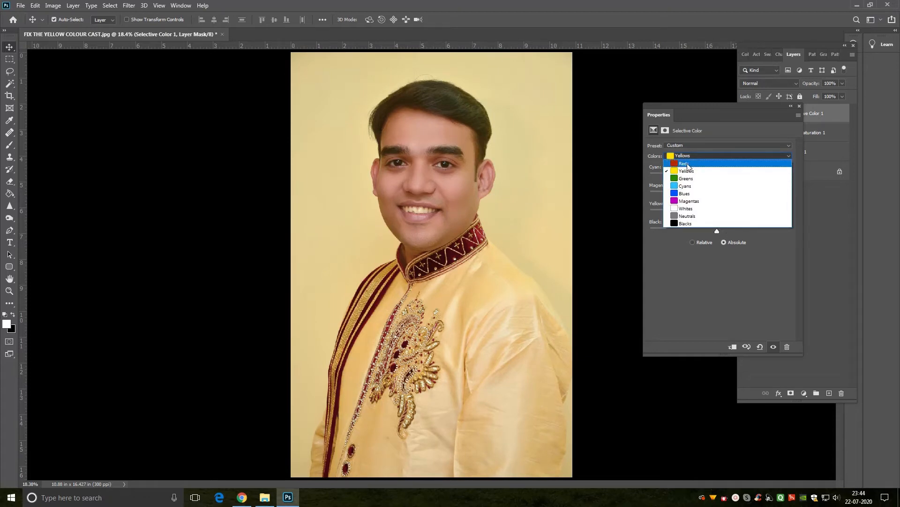
left_click(685, 162)
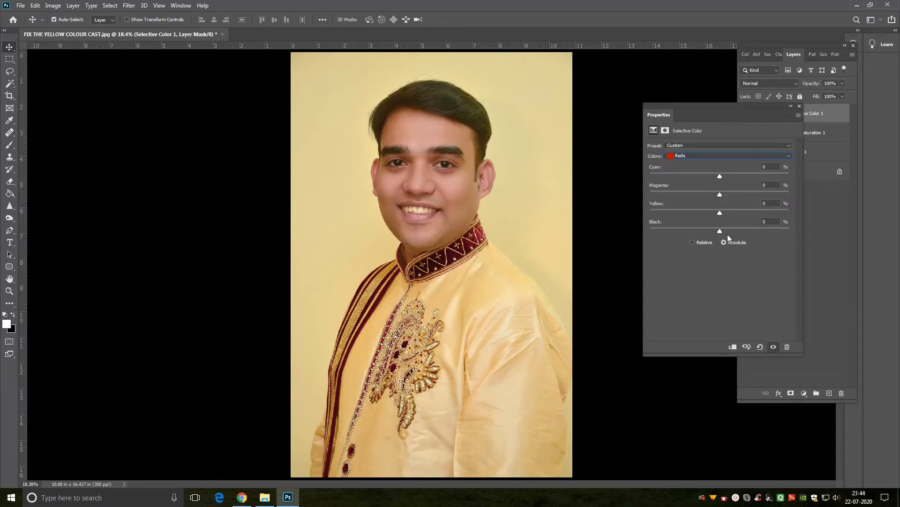
left_click_drag(721, 231, 725, 231)
left_click_drag(720, 177, 718, 195)
Adjust the magenta and black amounts of the Magentas in Selective Color
left_click(698, 155)
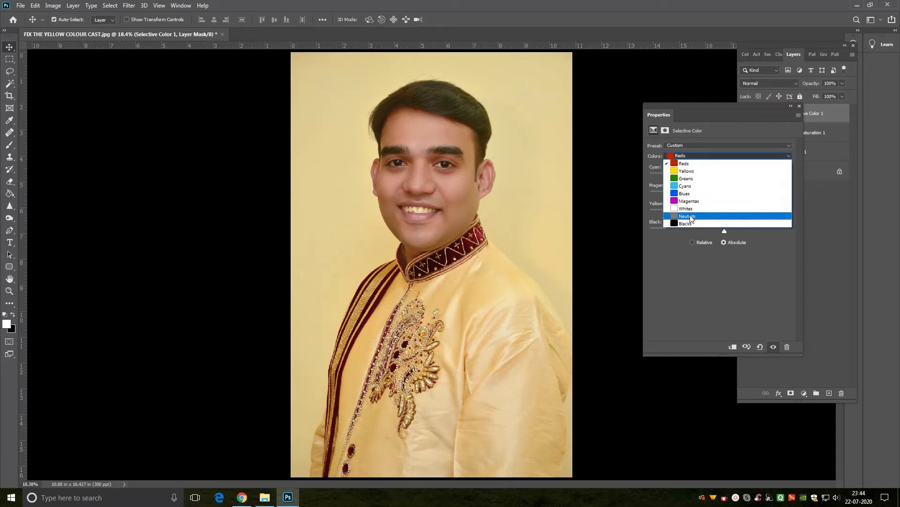
left_click(694, 202)
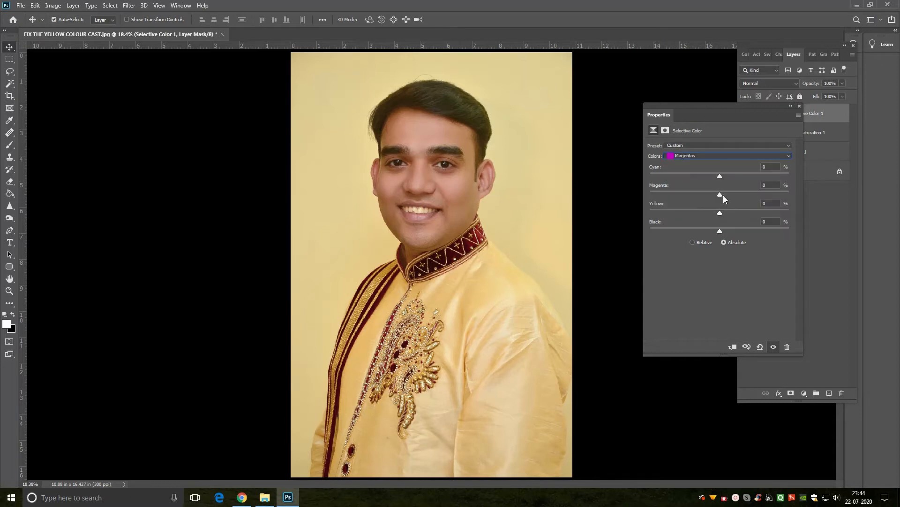
mouse_move(724, 195)
left_mouse_down()
mouse_move(736, 194)
mouse_move(713, 194)
left_mouse_up()
left_click_drag(708, 230, 731, 230)
Fine-tune the cyan, yellow and black amounts of the Neutrals in Selective Color
left_click(723, 156)
left_click(698, 219)
left_click_drag(722, 178, 720, 177)
left_click_drag(720, 213, 718, 231)
Set the Cyan of the Selective Color Reds to -4% and close the adjustment settings
left_click(694, 155)
left_click(689, 162)
left_click_drag(721, 178, 716, 181)
left_click(710, 156)
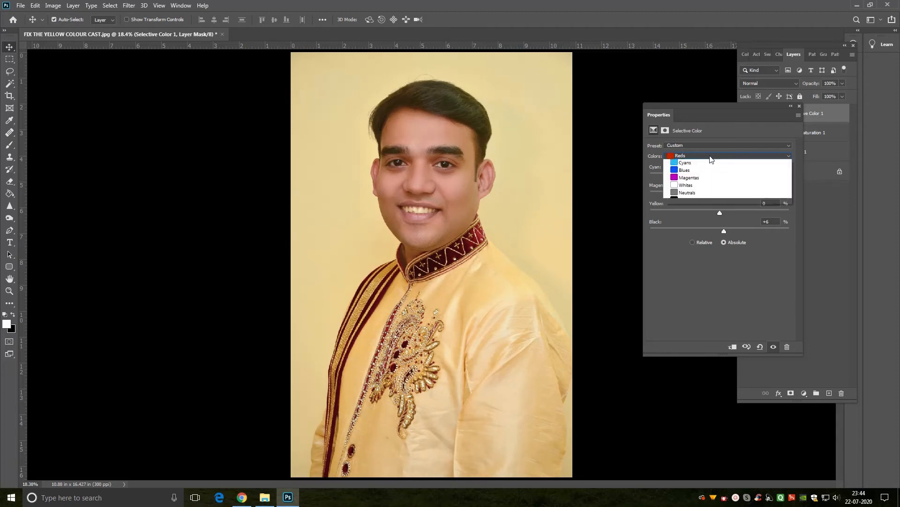
left_click(710, 156)
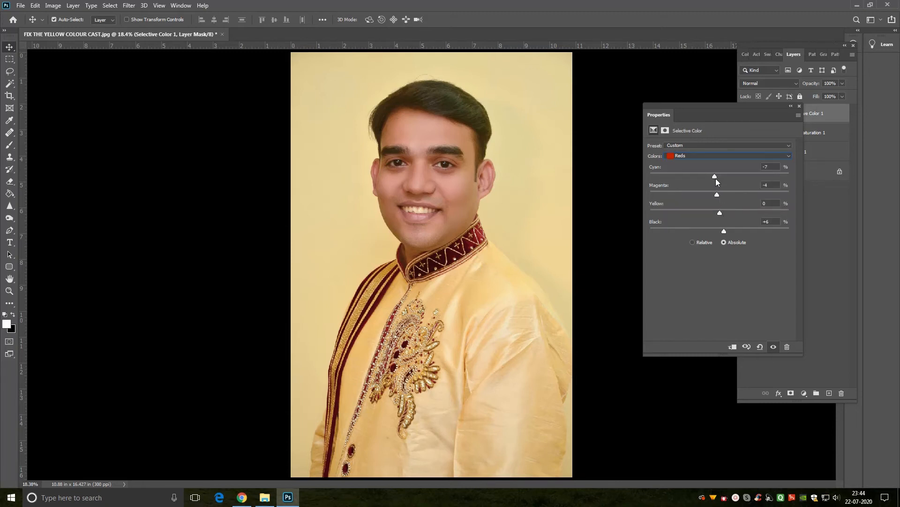
left_click(717, 175)
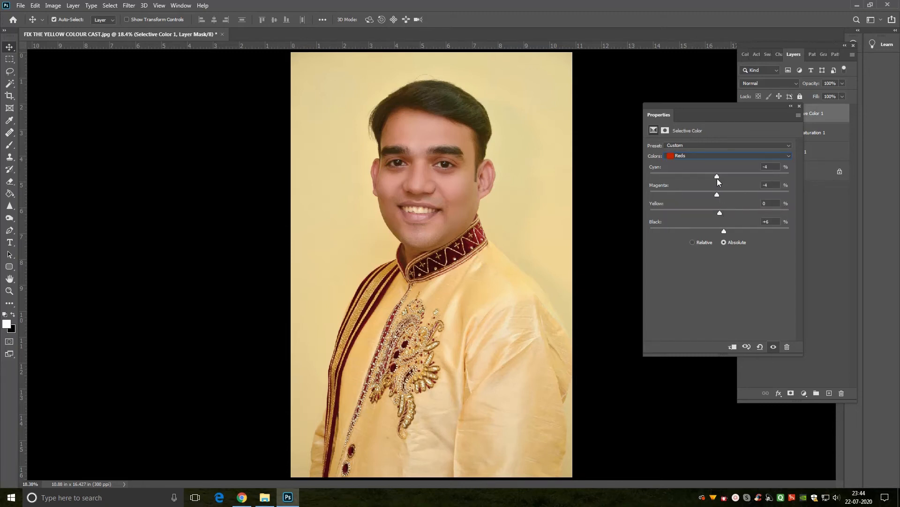
left_click(800, 106)
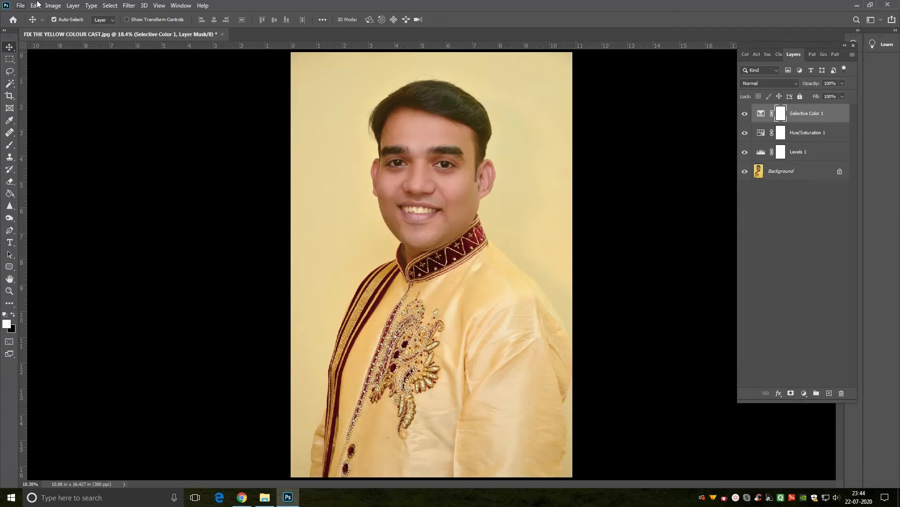
Reopen the Hue/Saturation 1 adjustment and resample the Reds 3 range from the cheek
double_click(761, 134)
left_click(685, 158)
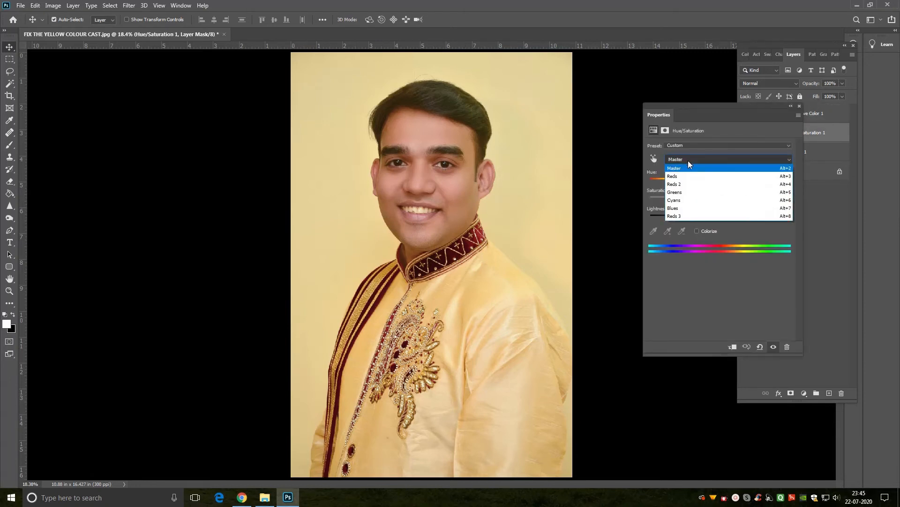
left_click(678, 216)
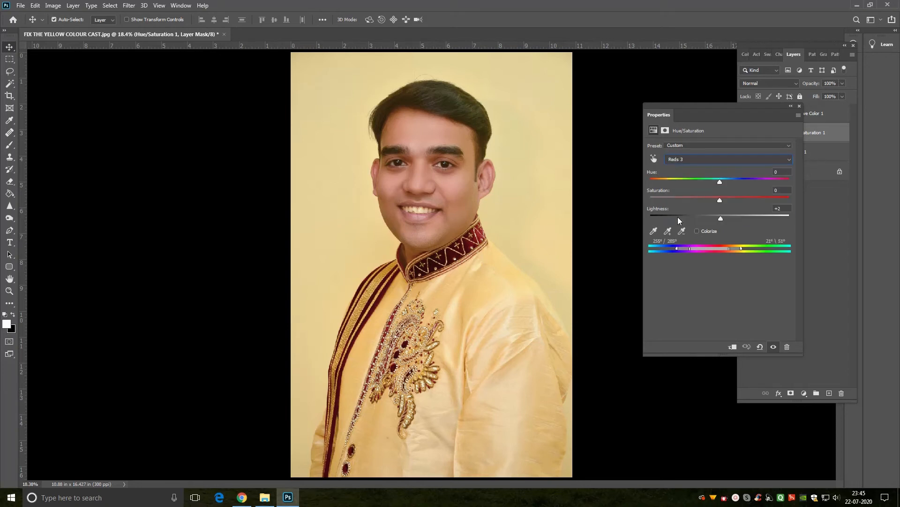
left_click(654, 231)
left_click(453, 189)
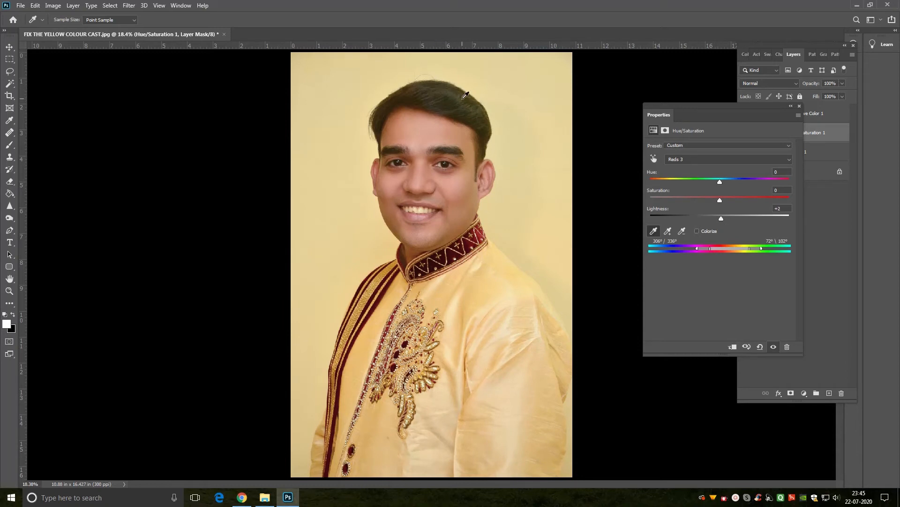
Try sampling the hair for the Greens range and shifting its hue and lightness
left_click(694, 159)
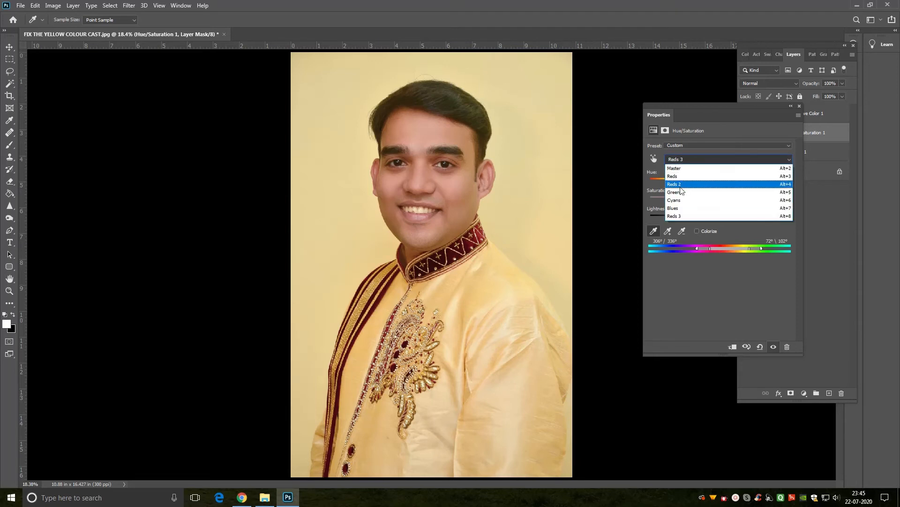
left_click(680, 187)
left_click(462, 96)
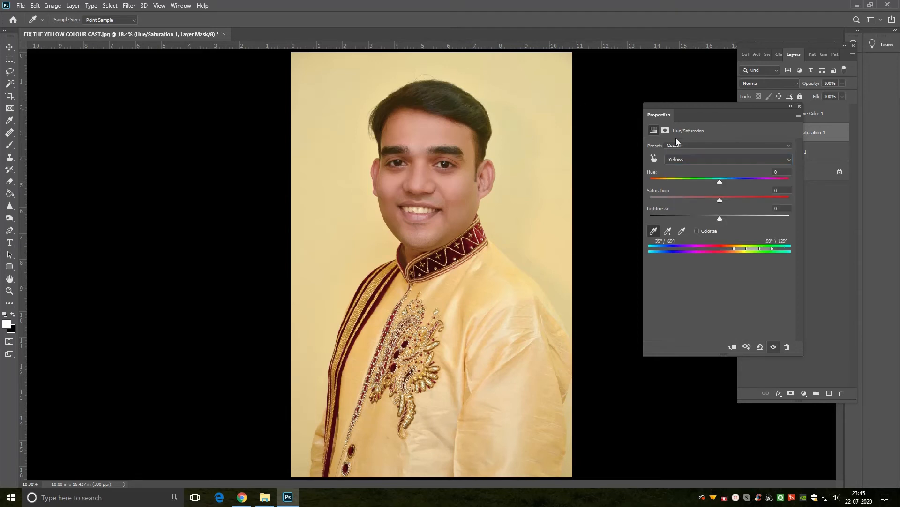
left_click_drag(722, 184, 716, 185)
left_click_drag(720, 219, 721, 218)
Fine-tune the lightness of the Reds 2 and Reds ranges in Hue/Saturation
left_click(704, 159)
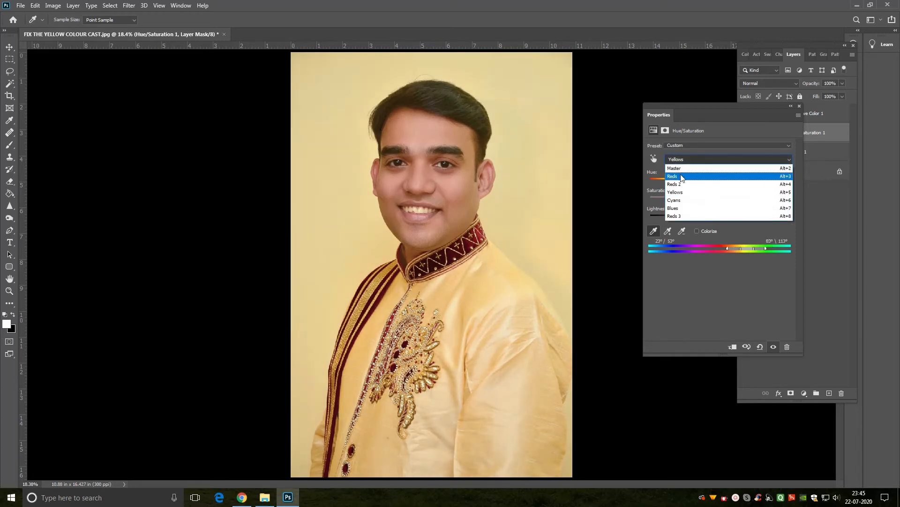
left_click(680, 181)
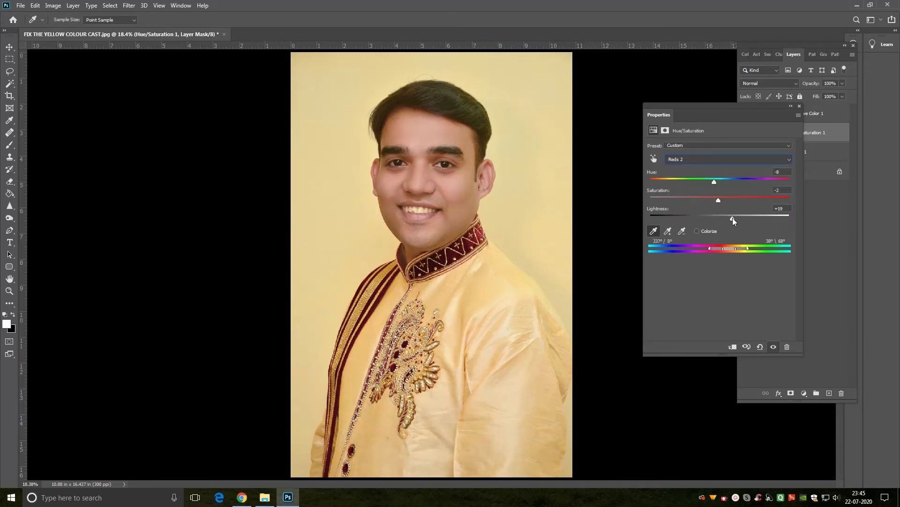
left_click_drag(726, 218, 726, 223)
left_click(695, 159)
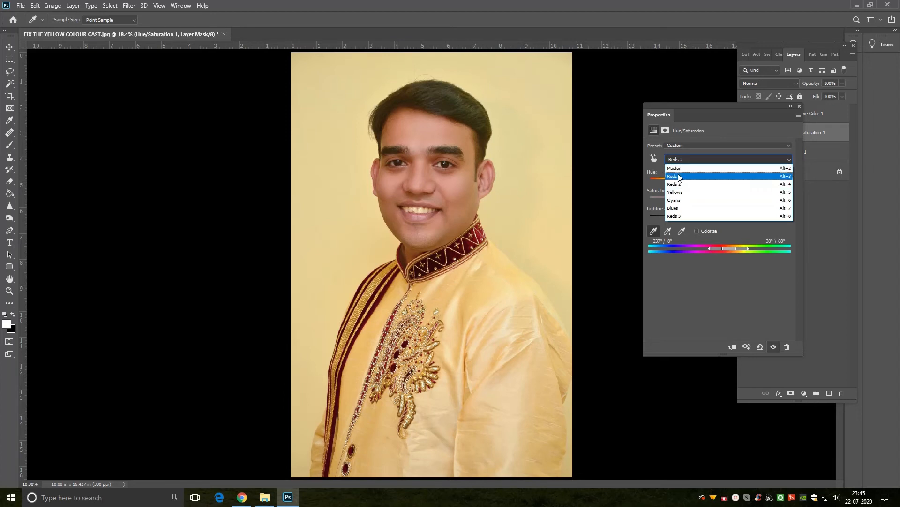
left_click(679, 176)
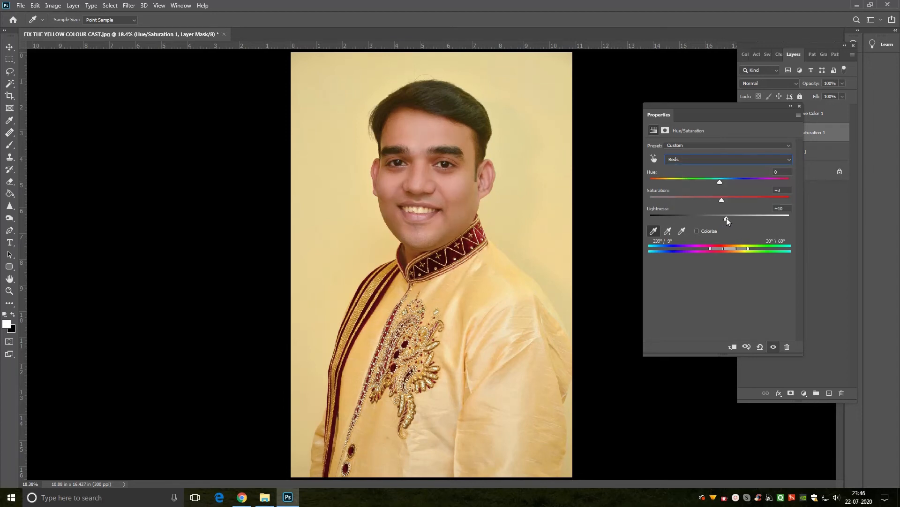
left_click_drag(727, 220, 724, 219)
Compare the portrait with and without the Hue/Saturation adjustment several times
left_click(773, 347)
left_click(773, 347)
left_click(773, 347)
left_click(773, 347)
left_click(772, 347)
left_click(773, 347)
Resample the Reds 3 range from the ear and set its Hue to +2
left_click(696, 159)
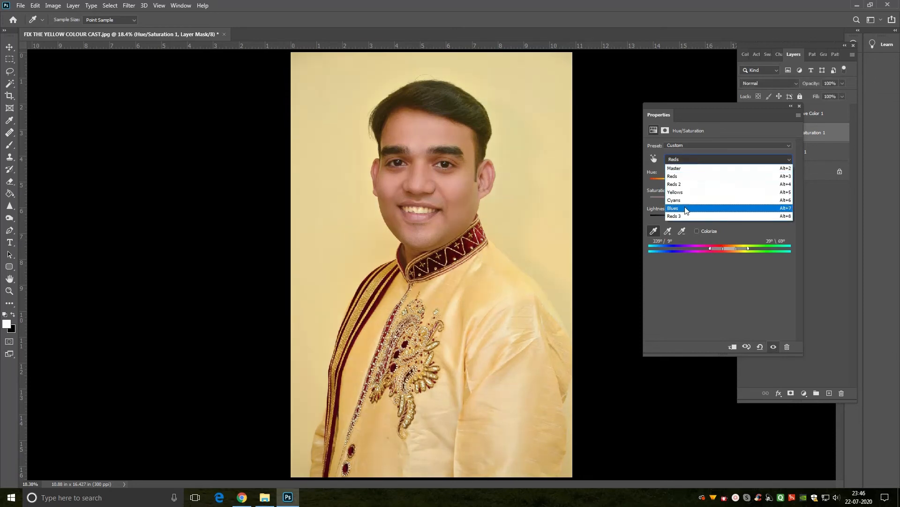
left_click(685, 215)
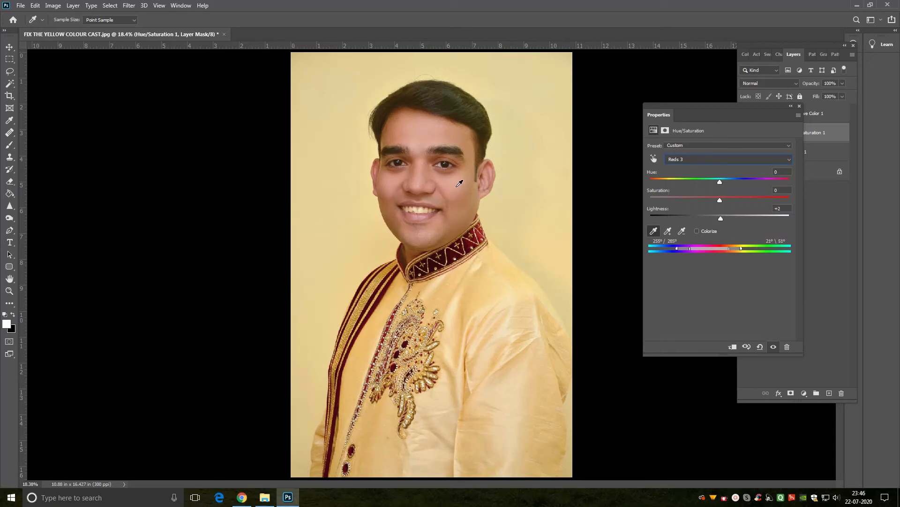
left_click(485, 187)
left_click_drag(720, 182, 722, 187)
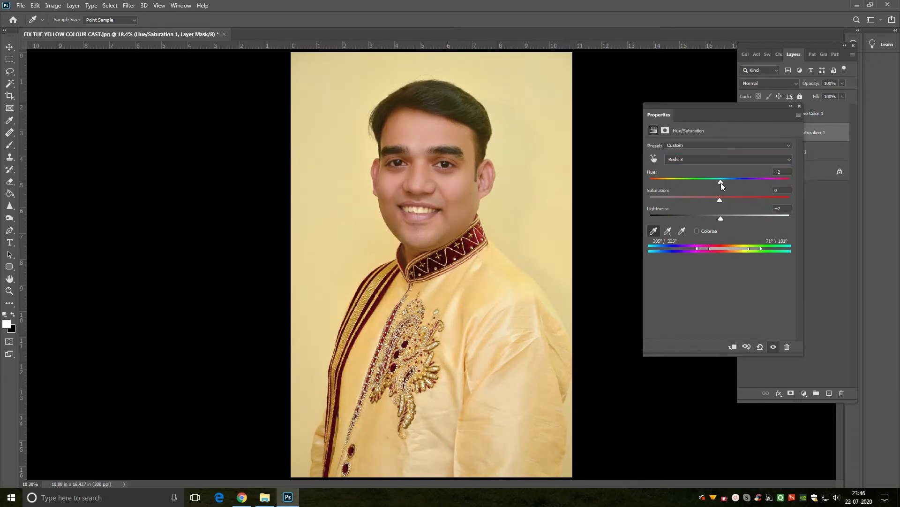
Resample the Yellows range from the cheek and set its Hue to -2
left_click(680, 159)
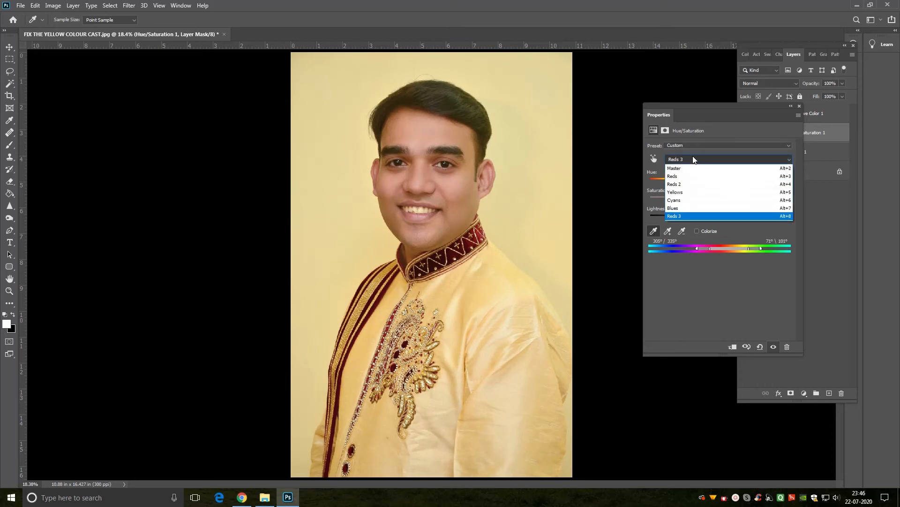
left_click(682, 190)
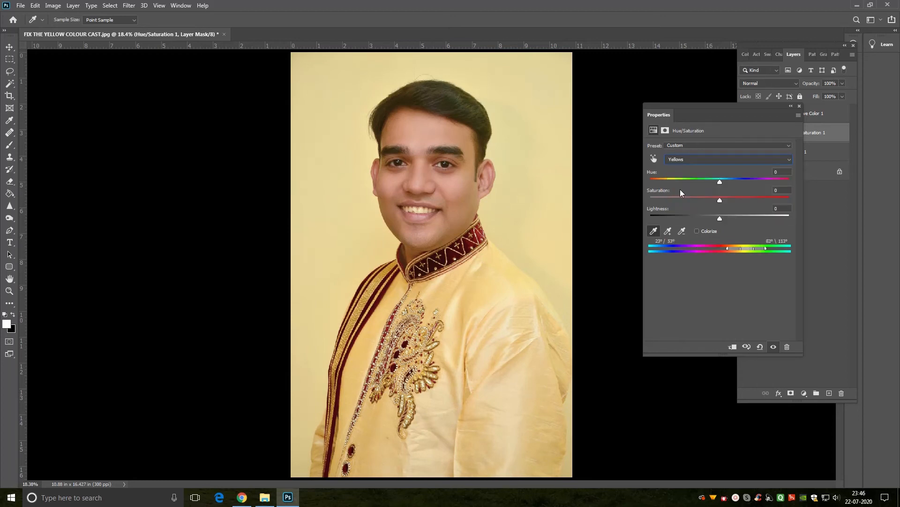
left_click(471, 192)
left_click_drag(720, 181, 719, 182)
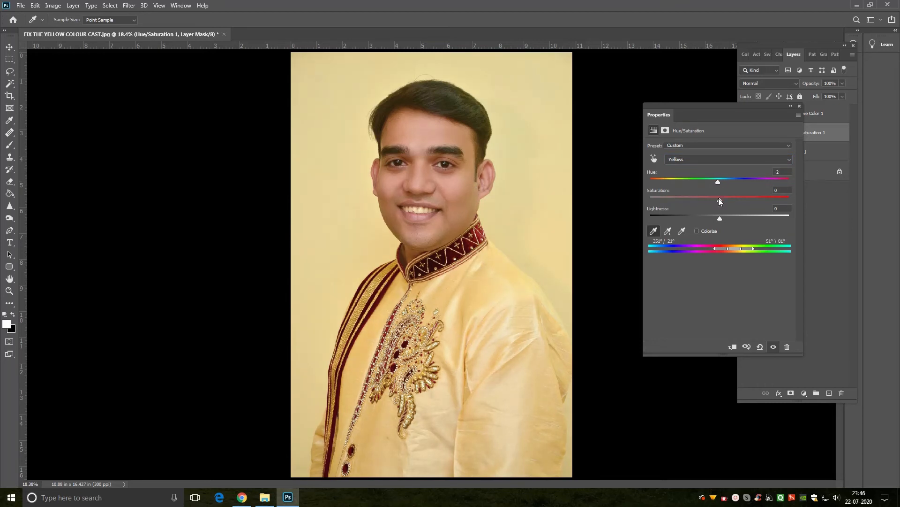
Fine-tune the lightness of the Yellows range in Hue/Saturation and close the adjustment's settings
left_click_drag(736, 247, 722, 219)
left_click(800, 105)
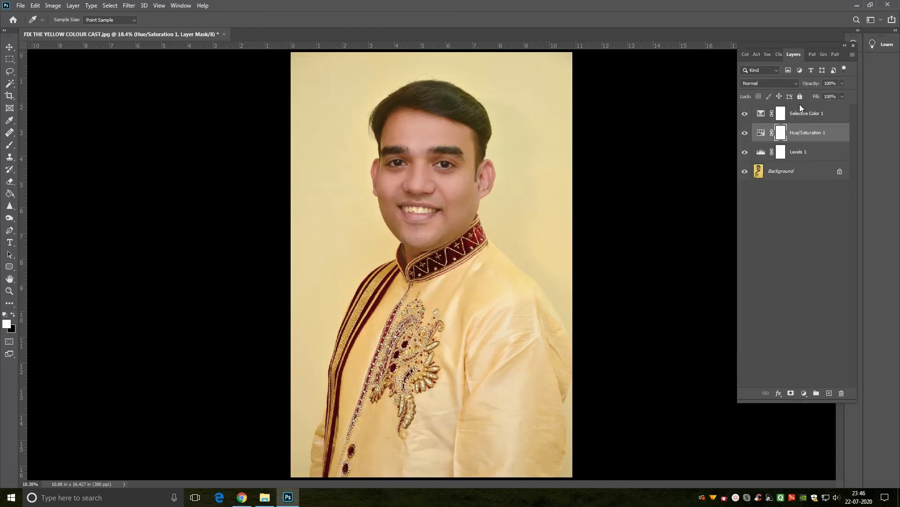
Reopen the Levels adjustment and set its RGB input levels to 12, 1.35 and 238, comparing the portrait with and without it
left_click(761, 153)
double_click(761, 153)
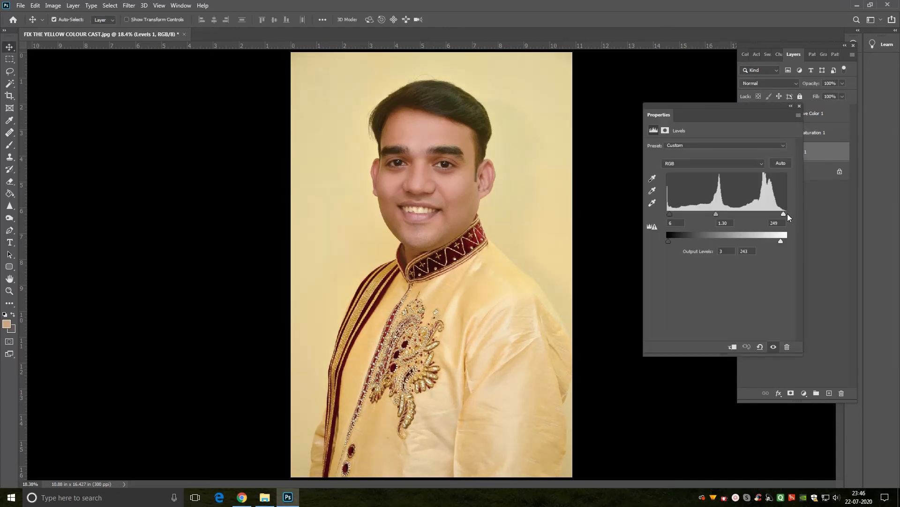
left_click_drag(670, 215, 674, 215)
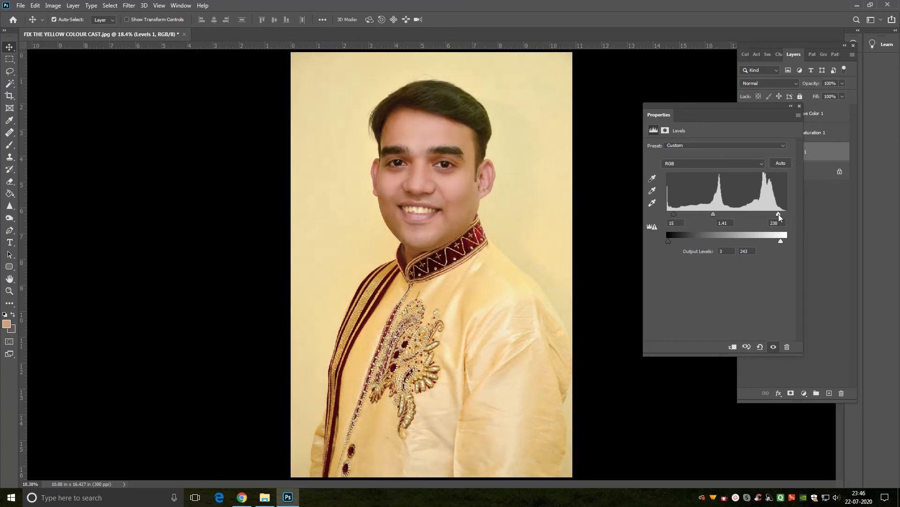
left_click_drag(714, 214, 715, 214)
left_click(773, 347)
left_click(774, 347)
left_click(774, 347)
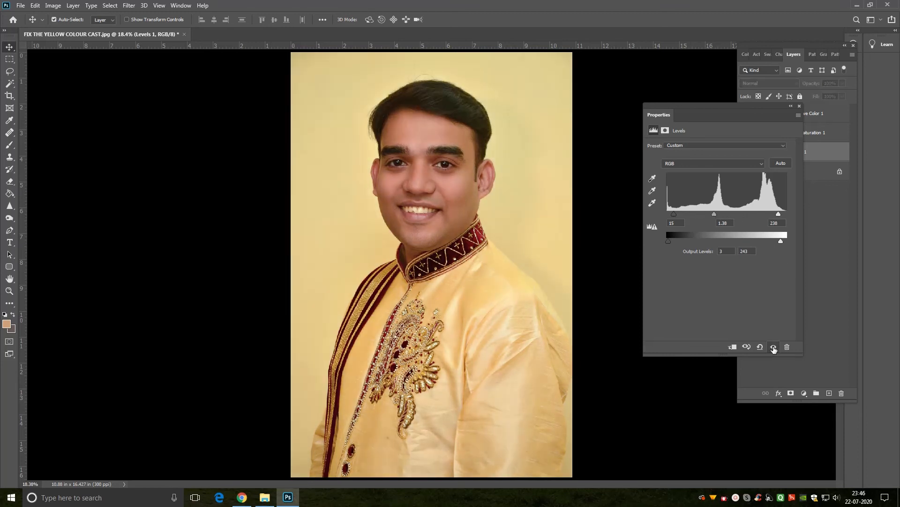
left_click(773, 347)
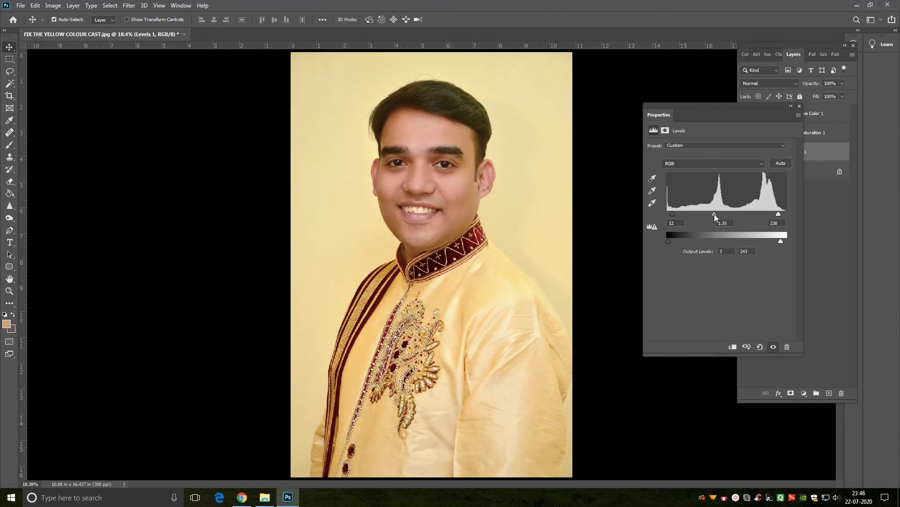
Compare the face close up with and without the Levels adjustment several times
key("ctrl+plus")
key("ctrl+plus")
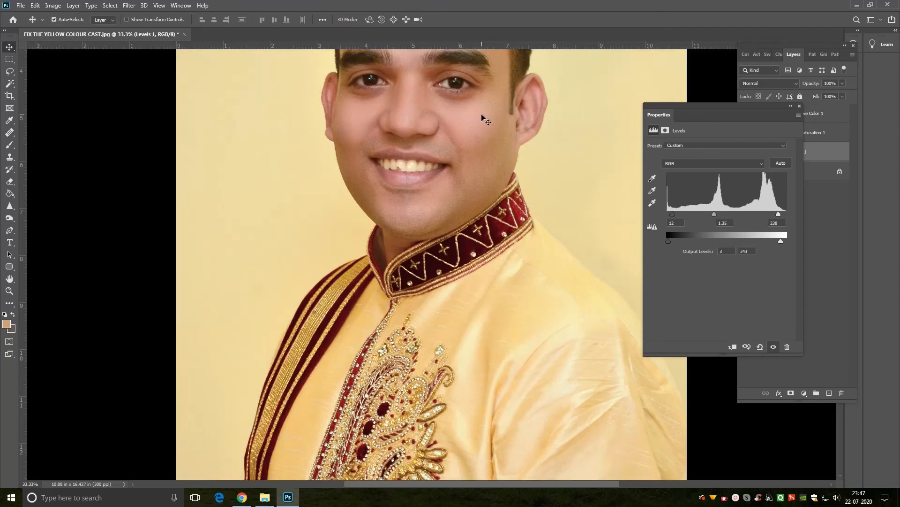
left_click_drag(482, 125, 468, 195)
left_click(773, 346)
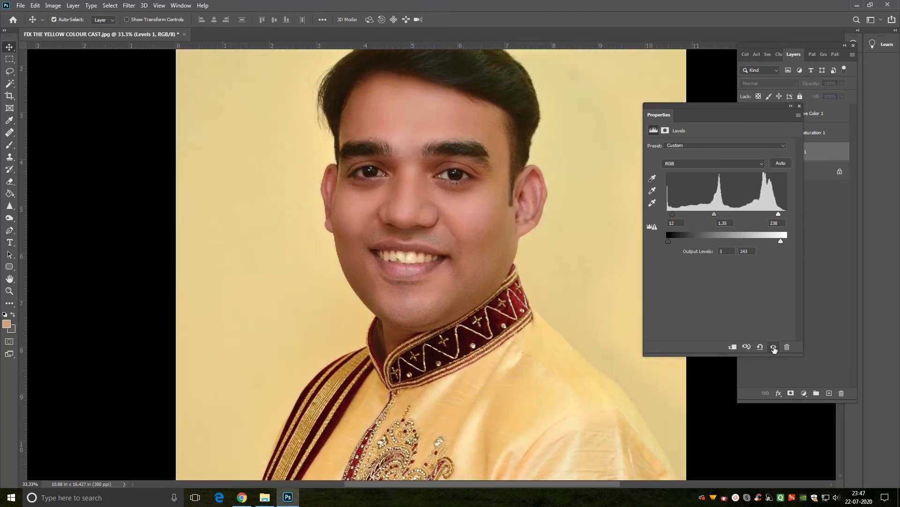
left_click(773, 346)
left_click(773, 346)
left_click(774, 347)
left_click(774, 346)
left_click(773, 346)
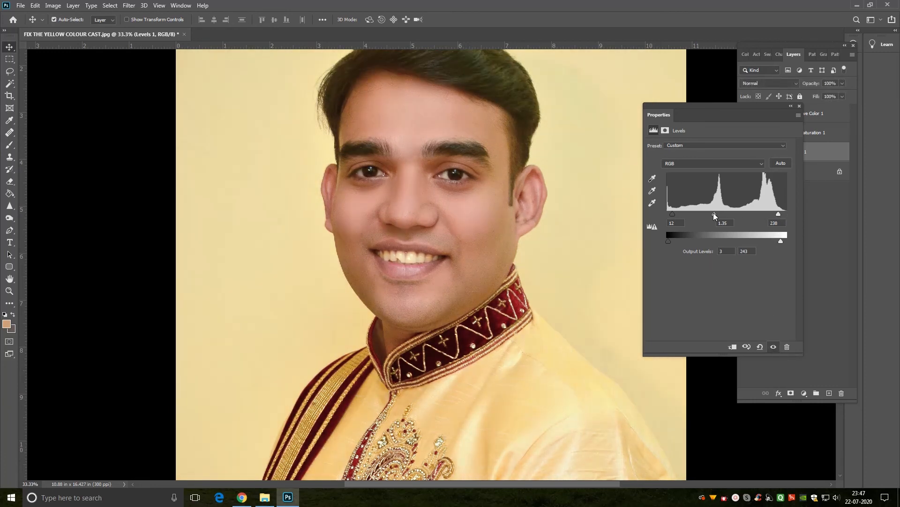
Fine-tune the shadow input level of the Levels adjustment and close its settings
left_click_drag(673, 215, 675, 215)
left_click(800, 106)
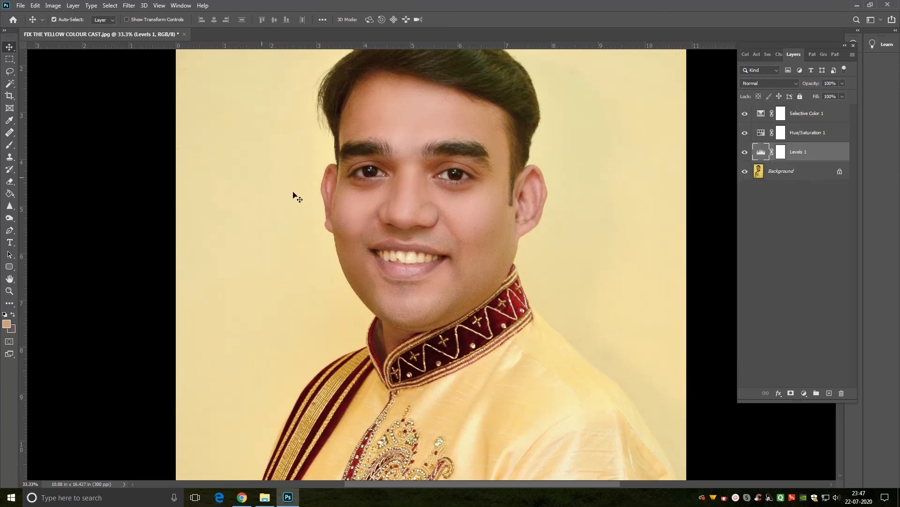
Fit the whole portrait in view and group the Selective Color, Hue/Saturation and Levels adjustment layers
left_click(9, 291)
right_click(393, 203)
left_click(413, 208)
left_click(807, 113)
left_click(806, 152, "shift")
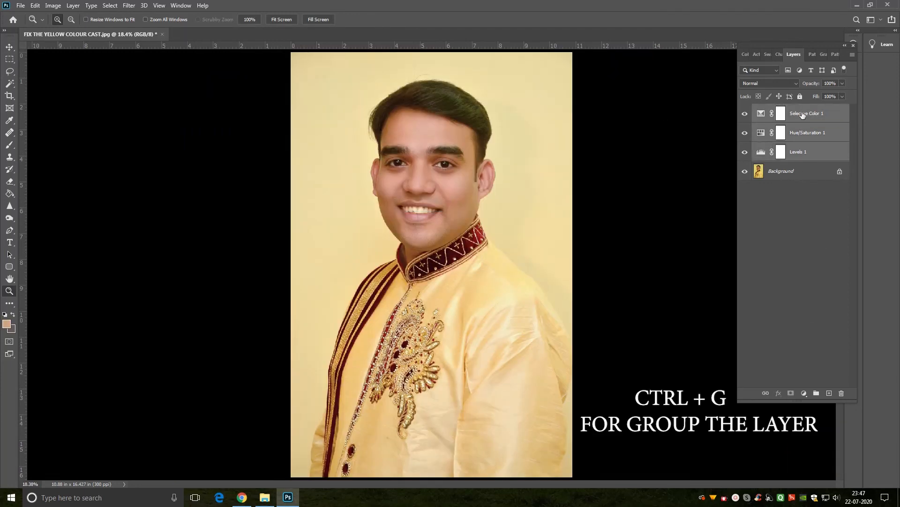
key("ctrl+g")
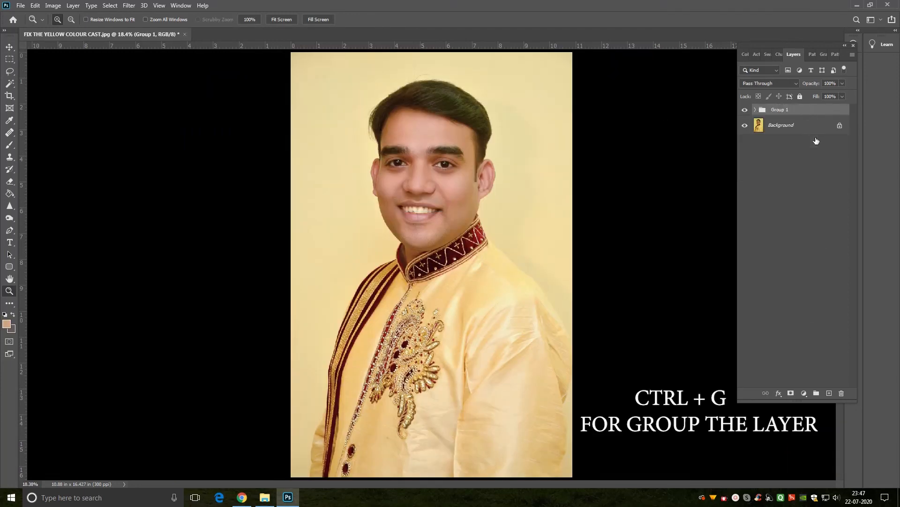
Compare the whole portrait with and without the grouped adjustments several times, leaving the group visible
right_click(531, 176)
left_click(550, 181)
left_click(745, 110)
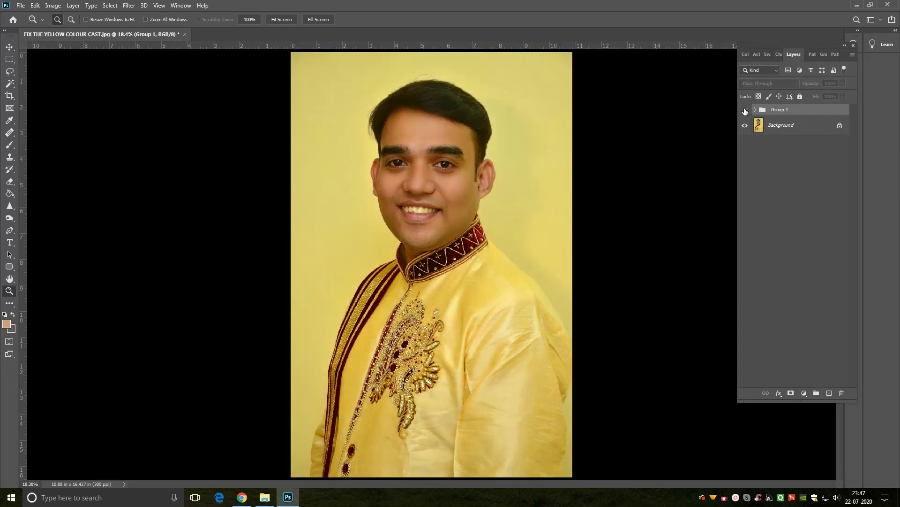
left_click(745, 110)
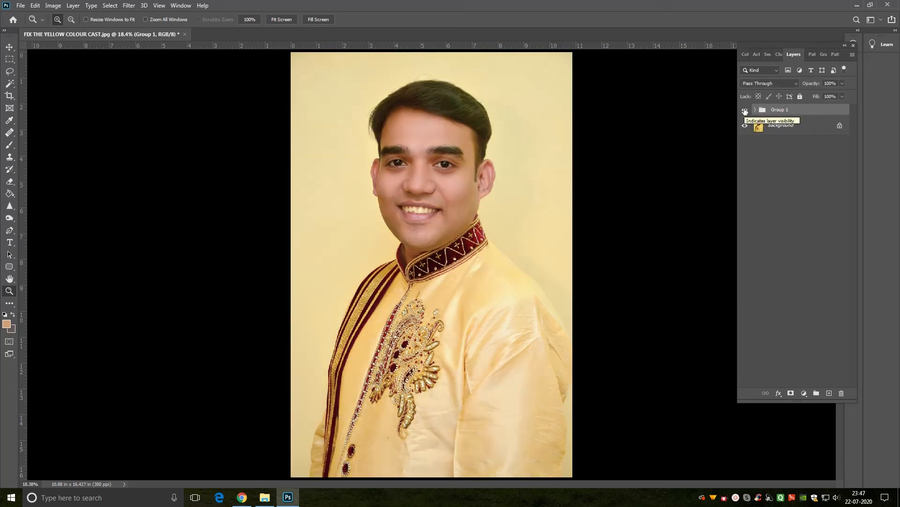
left_click(745, 110)
left_click(744, 110)
left_click(744, 110)
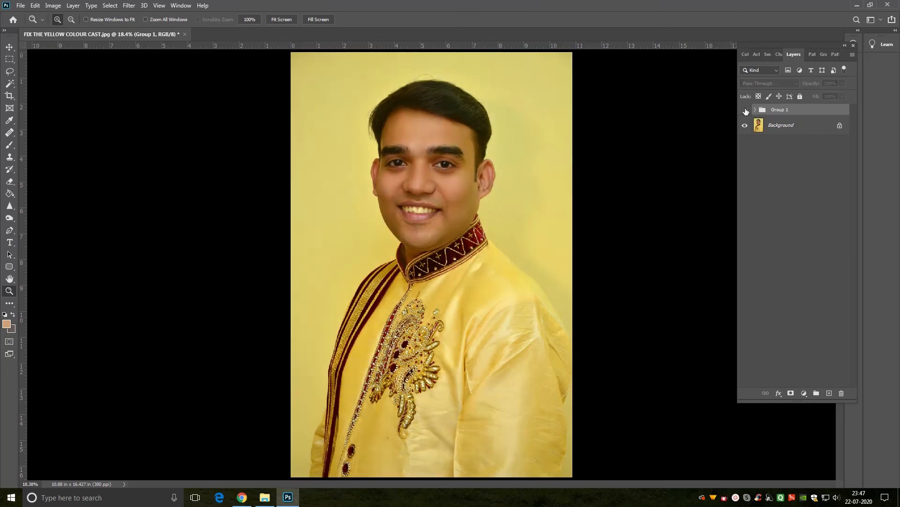
left_click(746, 111)
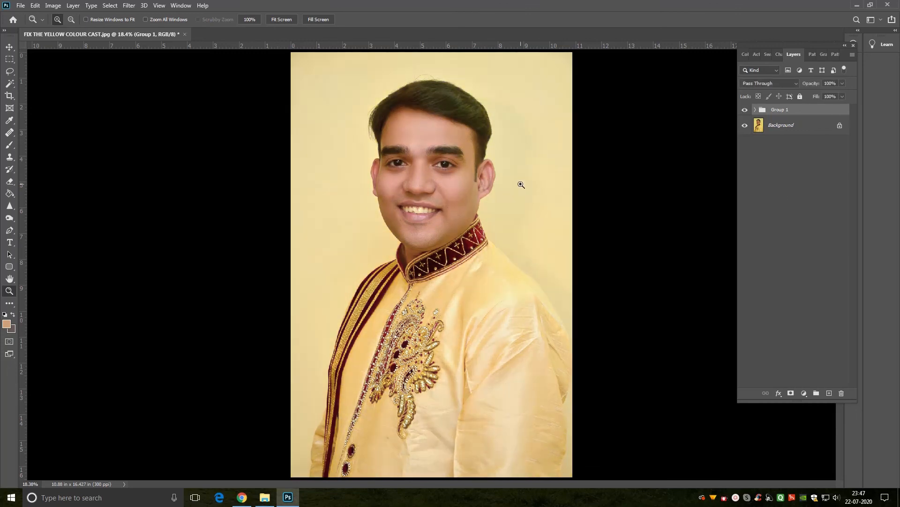